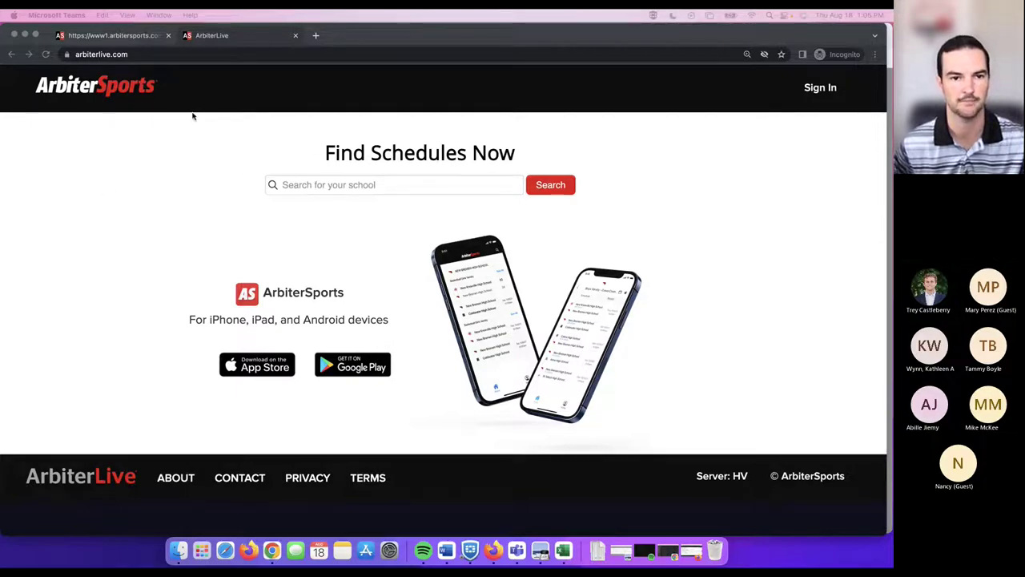
Return to ArbiterGame's ArbiterLive settings, showing publishing enabled and the team schedule URL
left_click(141, 37)
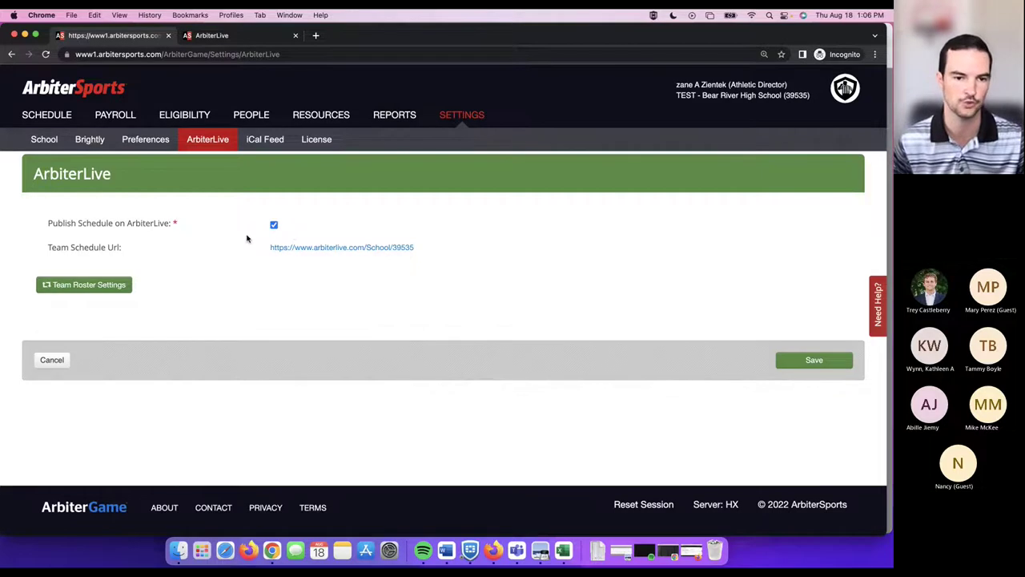
Review the public team roster settings without changes, then open the school's public team schedule page
left_click(88, 288)
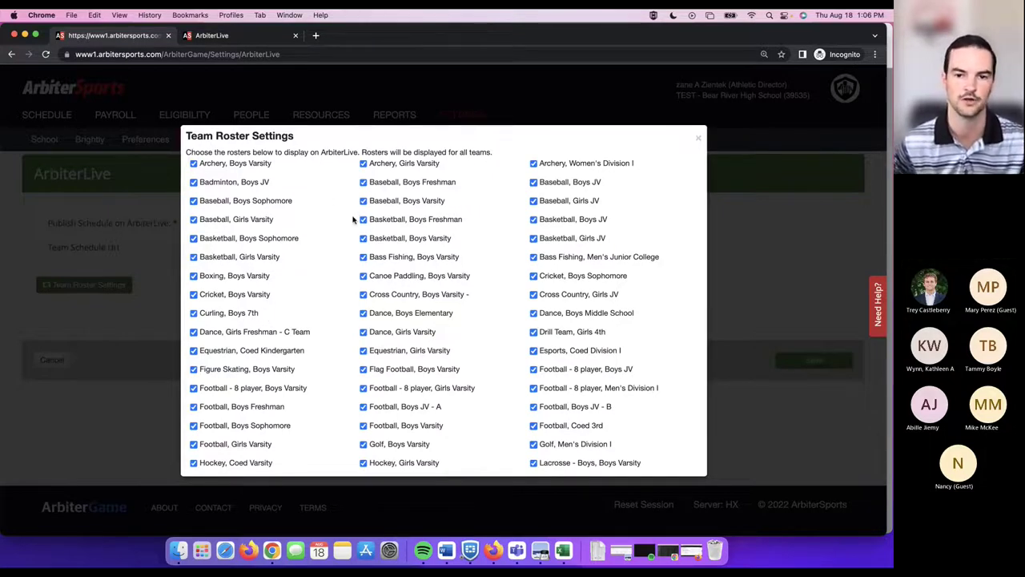
left_click(698, 138)
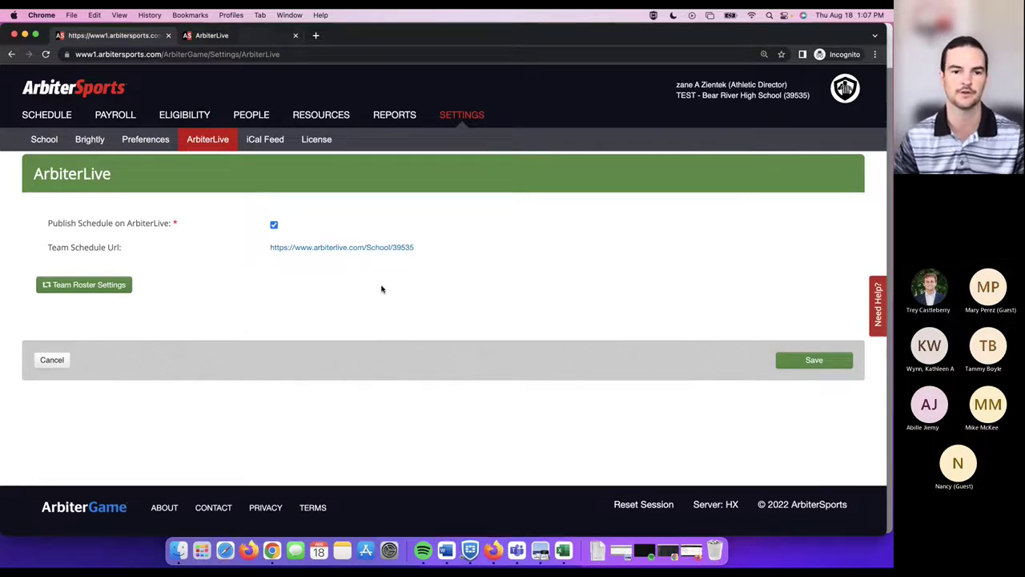
left_click(359, 250)
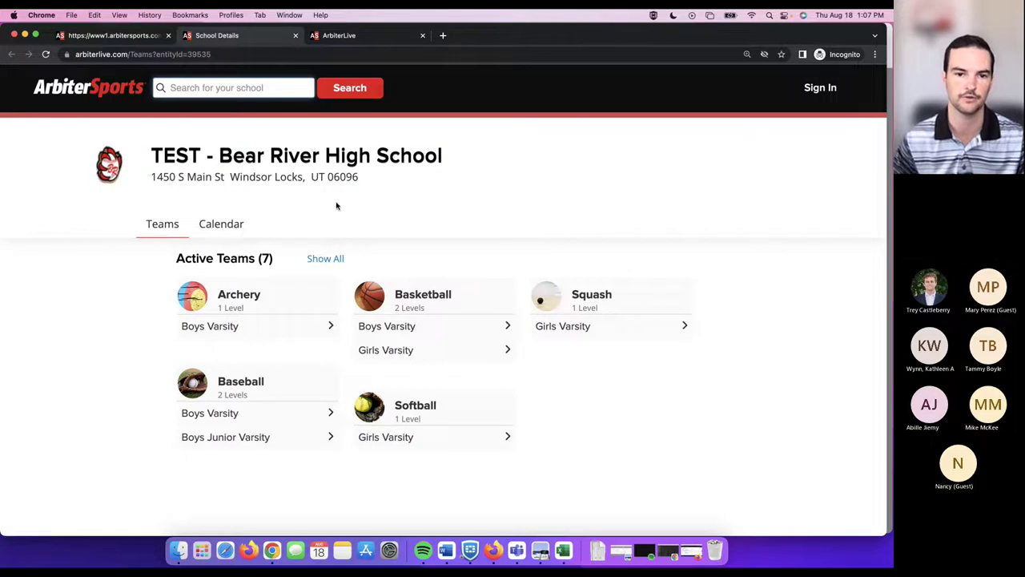
Search ArbiterLive schools for 'new brem' from the home page
left_click(343, 35)
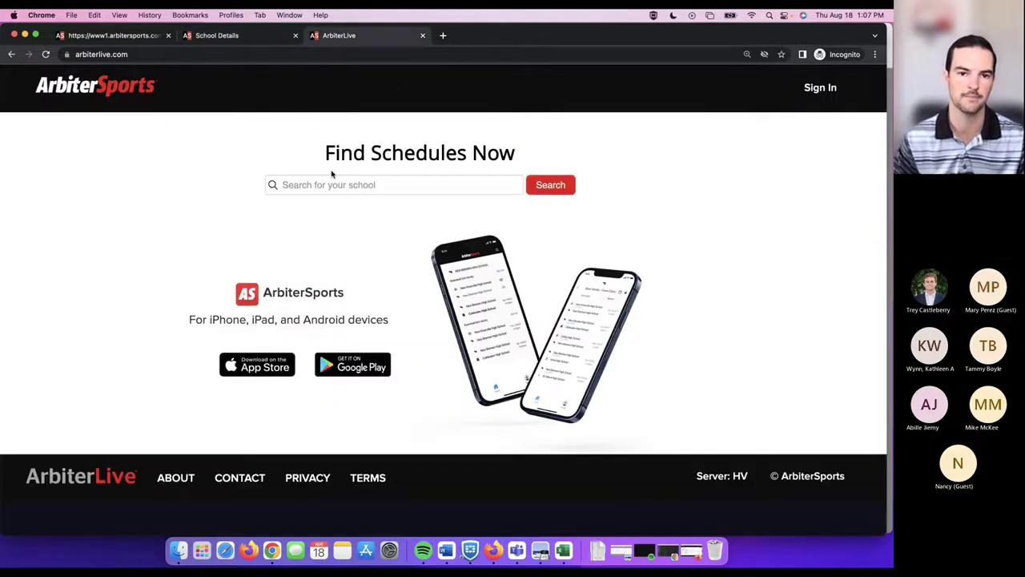
left_click(342, 184)
type("new brem")
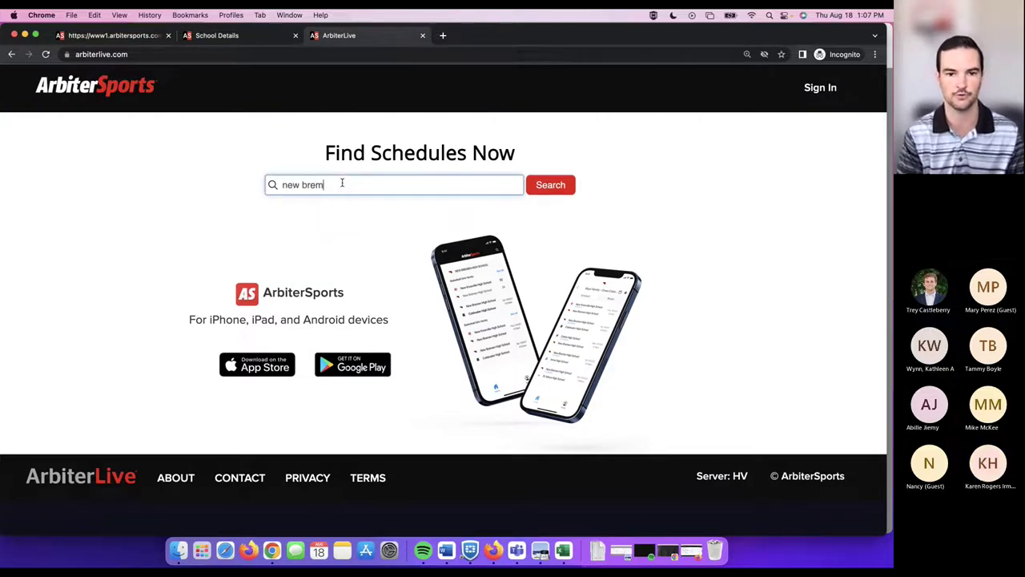
key("Return")
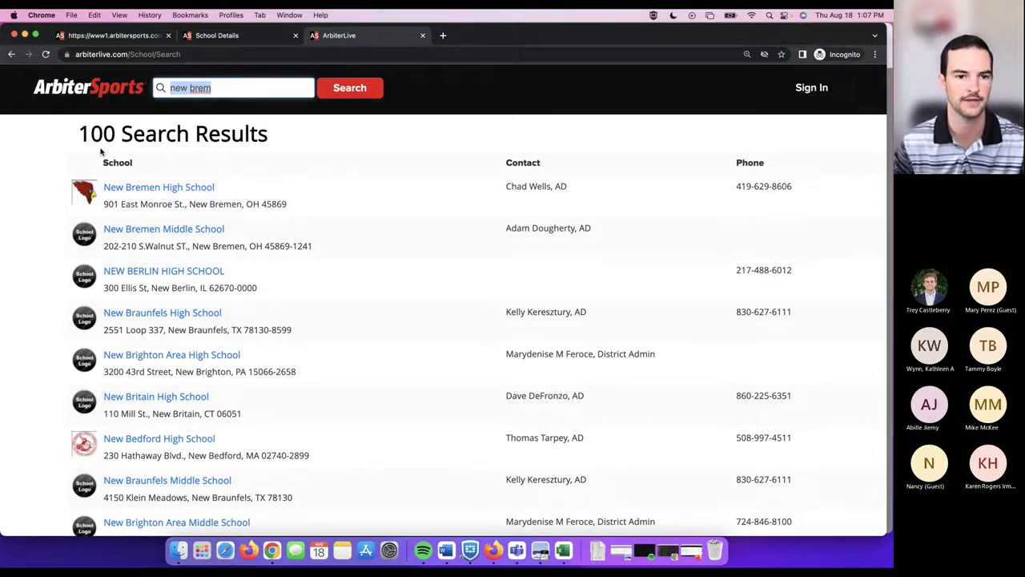
Switch back to the TEST - Bear River High School page listing 7 active teams
scroll(81, 152, "down", 1)
scroll(85, 147, "up", 1)
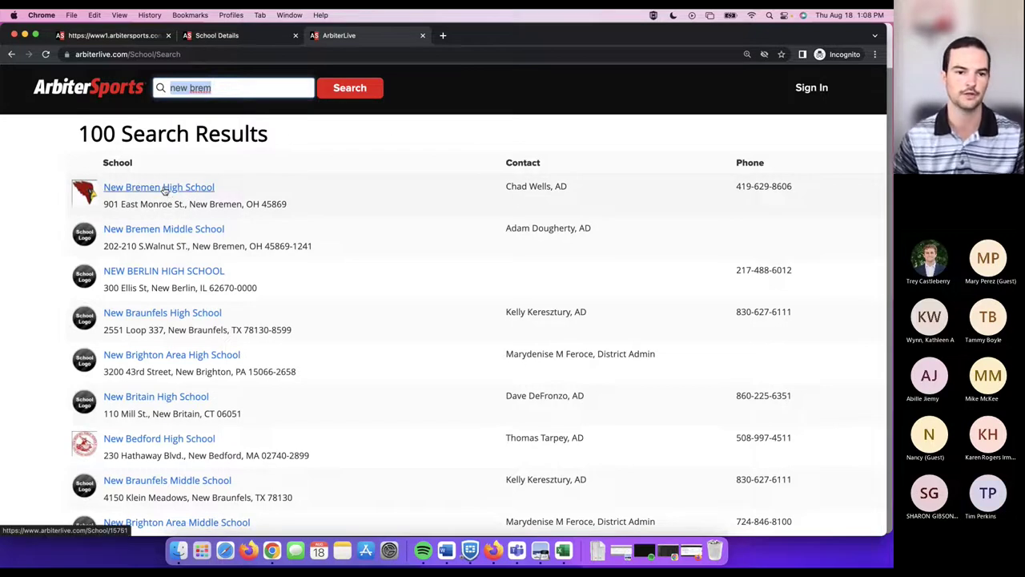
left_click(249, 38)
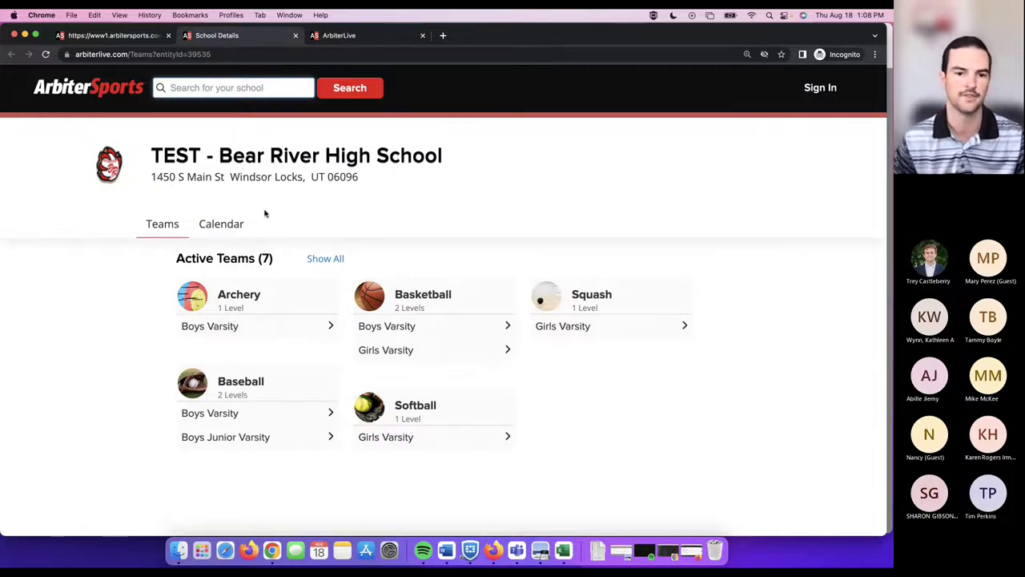
Show all 98 Bear River teams, including inactive ones, and scroll through the list
scroll(270, 240, "down", 1)
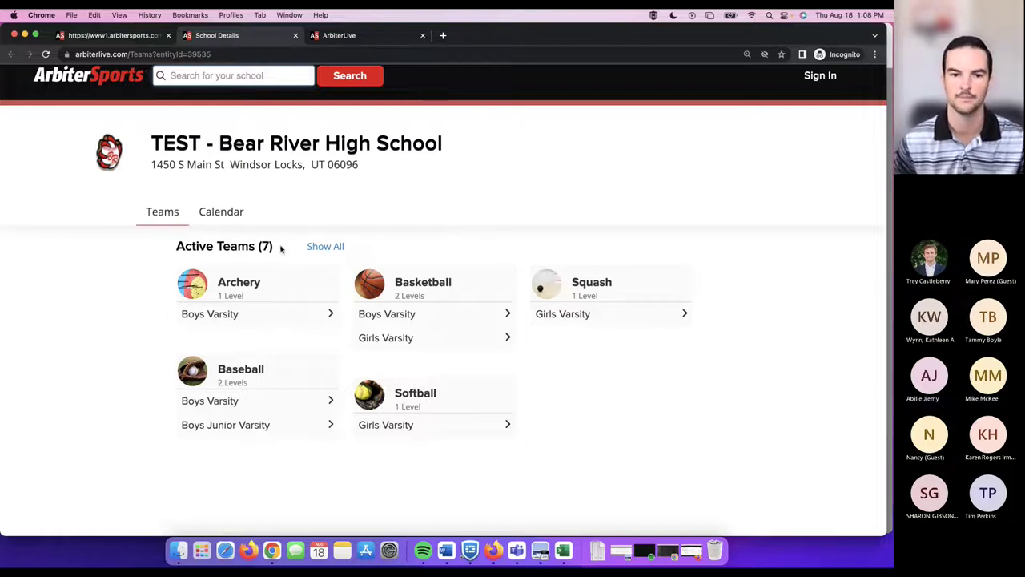
left_click(325, 246)
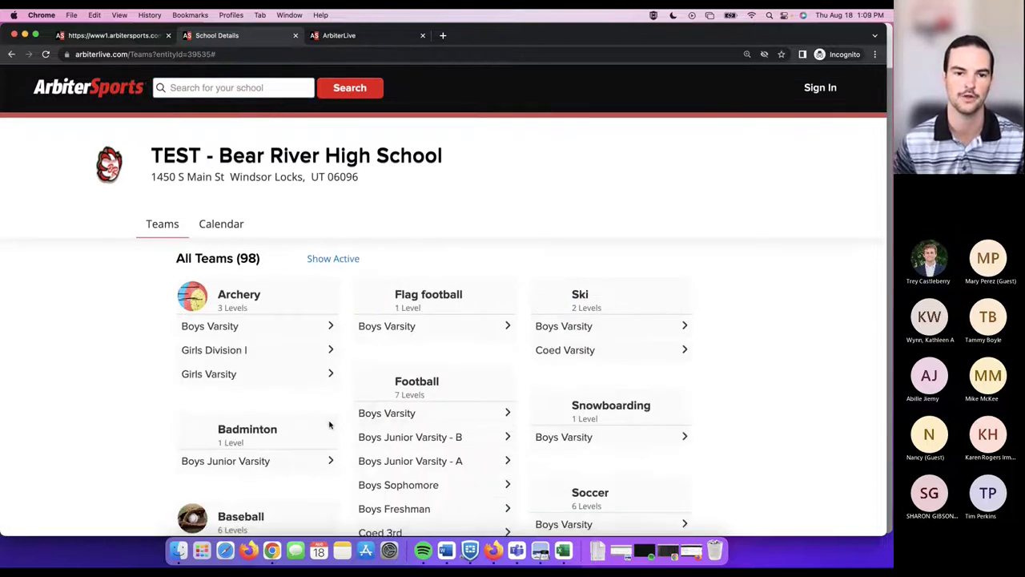
scroll(362, 268, "down", 1)
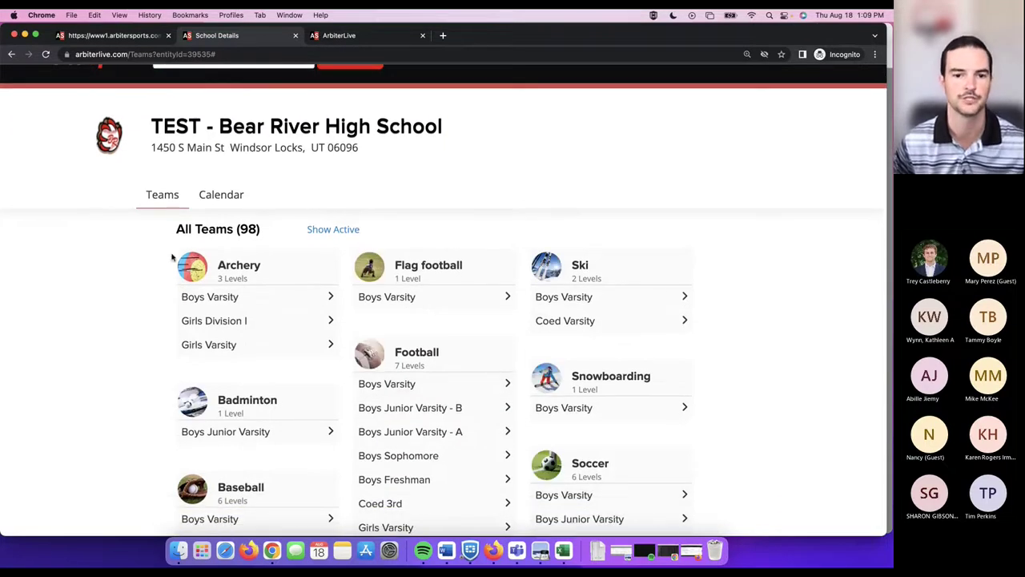
scroll(174, 258, "down", 1)
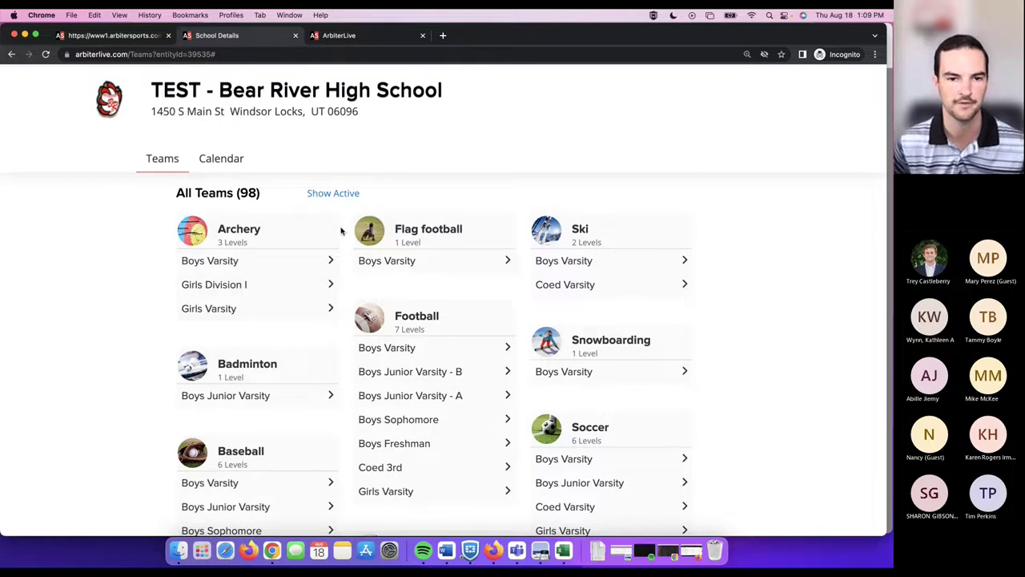
scroll(315, 286, "up", 2)
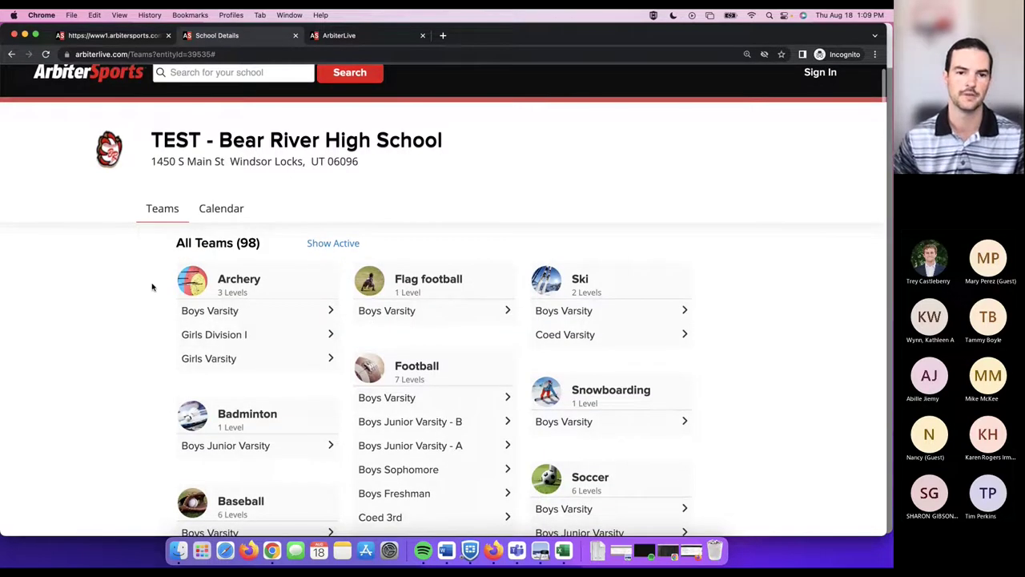
scroll(139, 272, "down", 1)
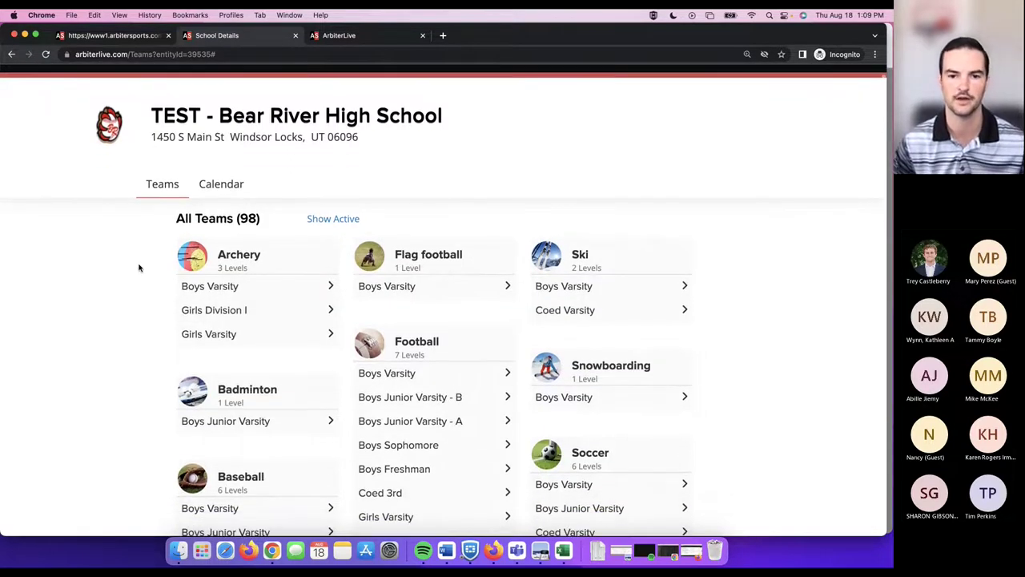
scroll(138, 268, "down", 4)
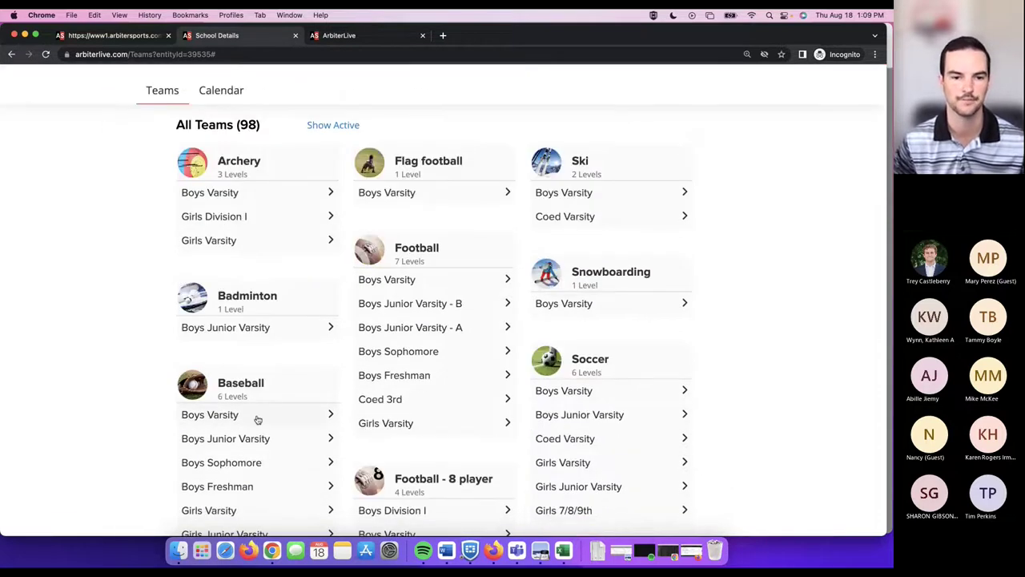
Open the Boys Varsity Baseball team page and look over its schedule
left_click(268, 417)
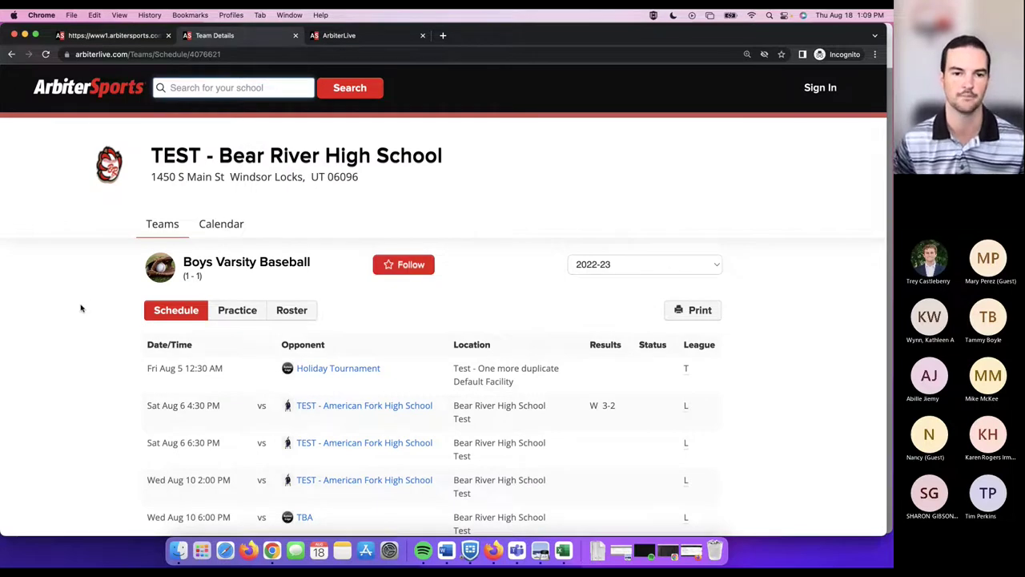
scroll(88, 301, "down", 2)
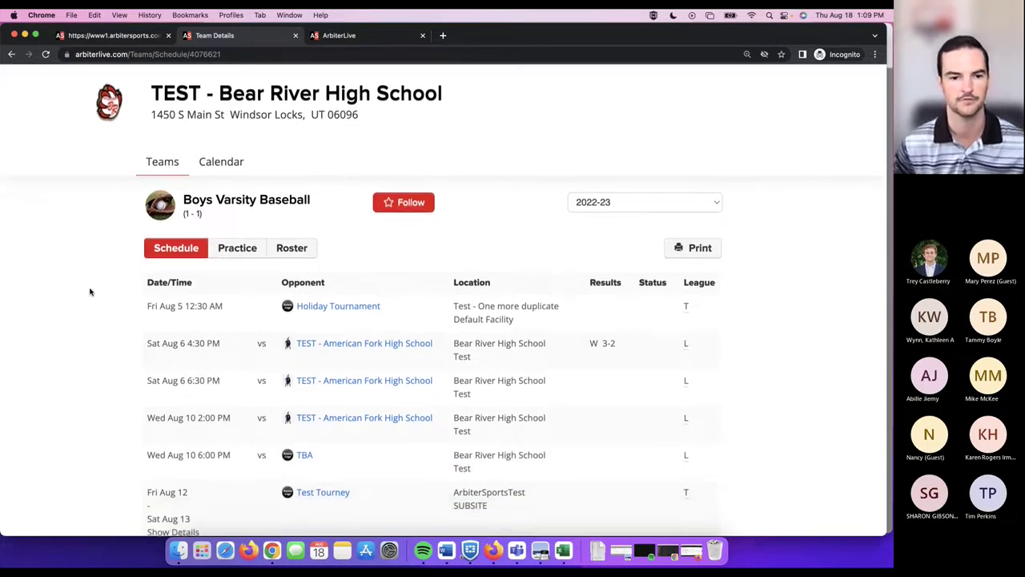
scroll(176, 280, "down", 1)
scroll(175, 282, "down", 1)
scroll(32, 323, "up", 2)
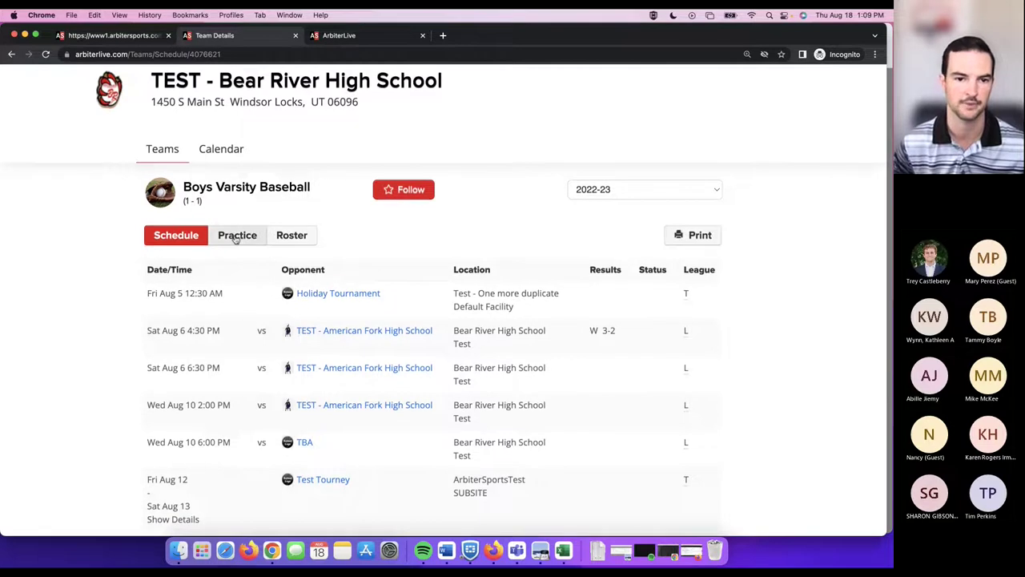
Check the team's practices and roster, then open the 3-2 win over American Fork
left_click(236, 236)
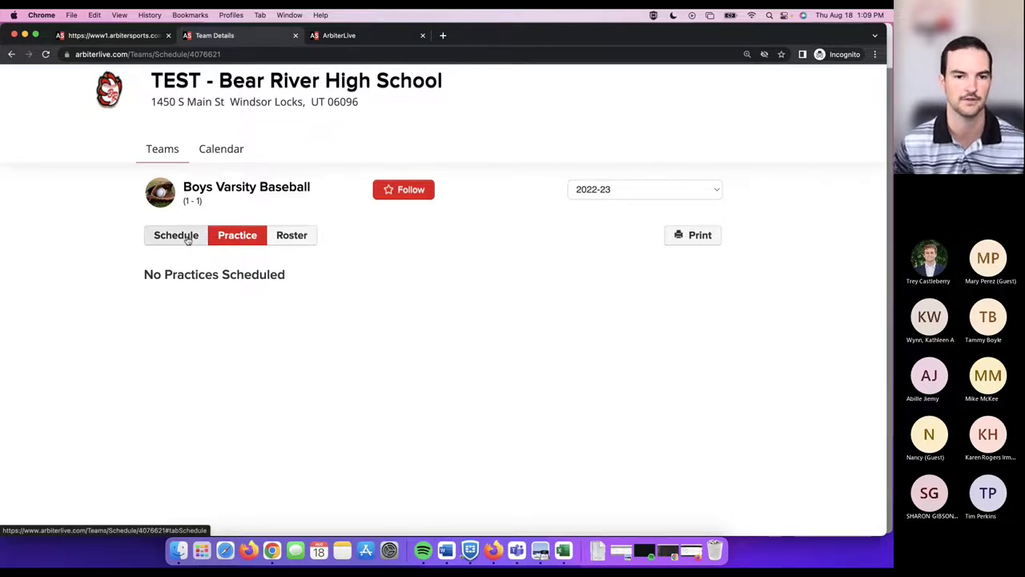
left_click(291, 236)
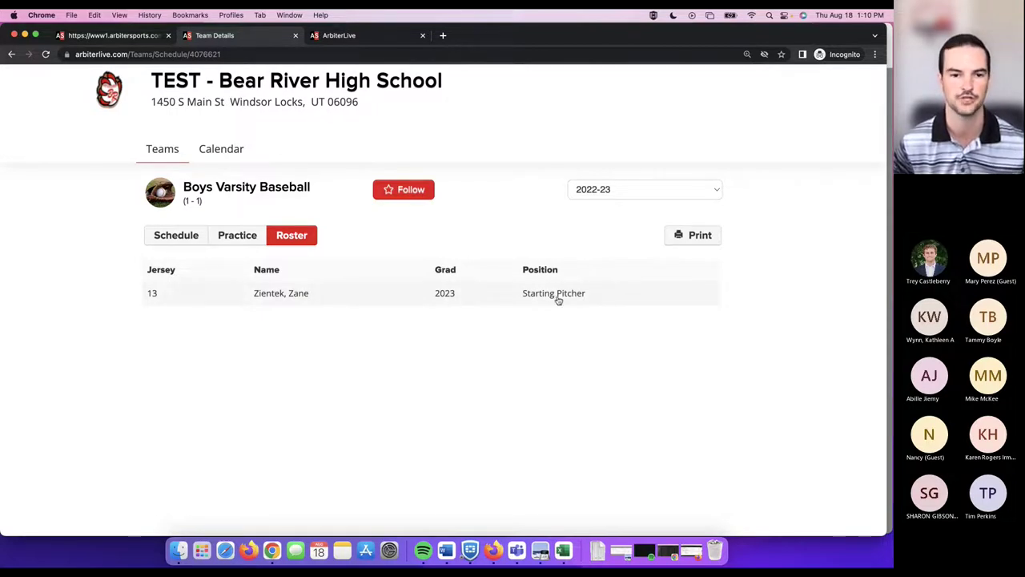
left_click(172, 236)
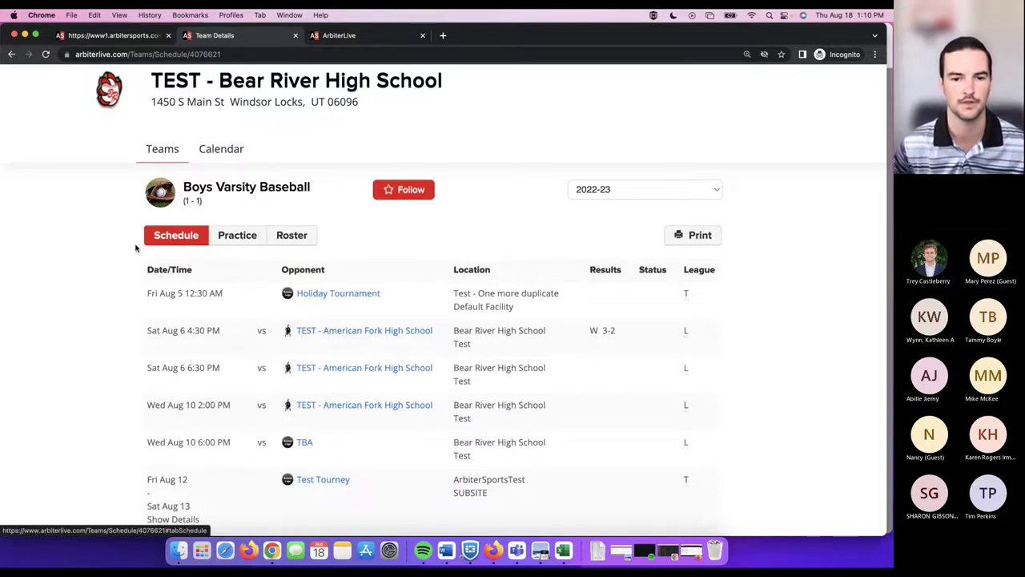
scroll(137, 257, "down", 1)
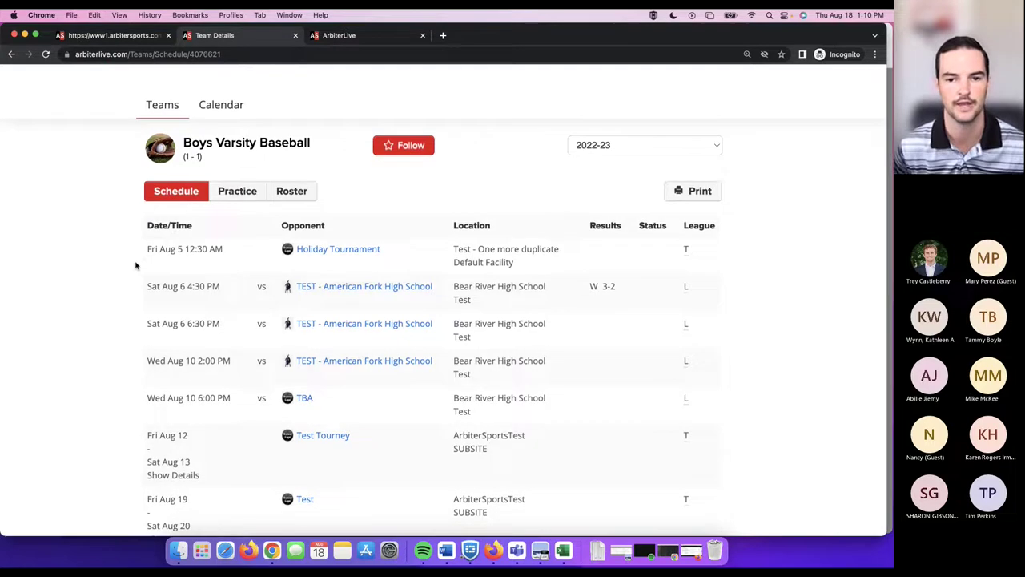
left_click(360, 302)
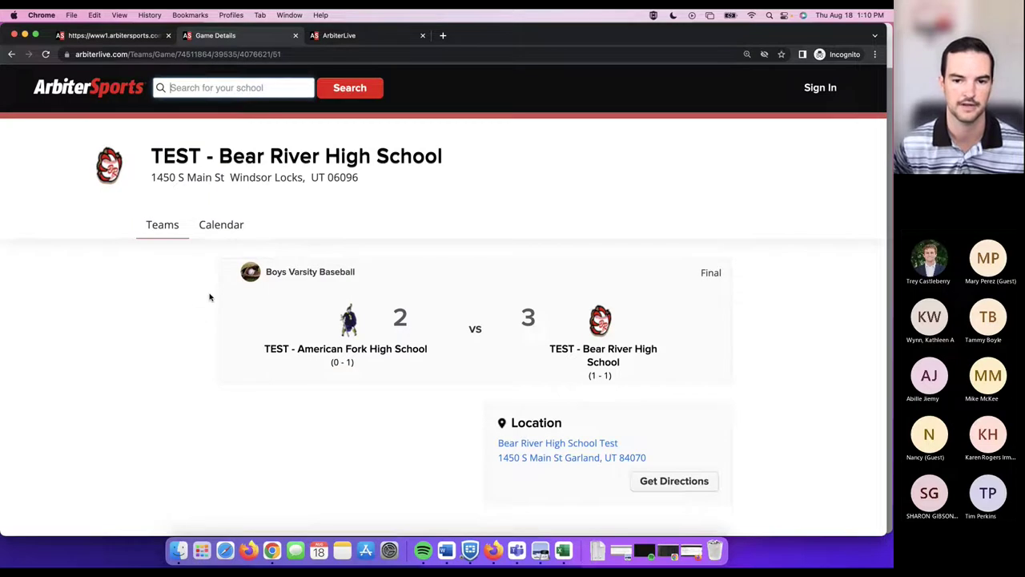
Scroll the game details to the Bear River 3, American Fork 2 score and location
scroll(211, 293, "down", 1)
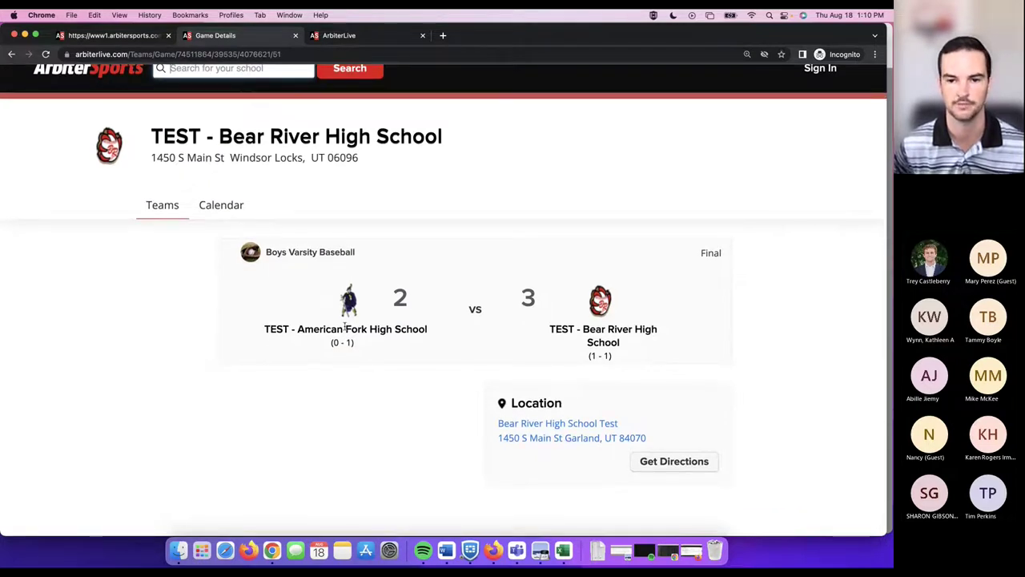
scroll(346, 328, "down", 1)
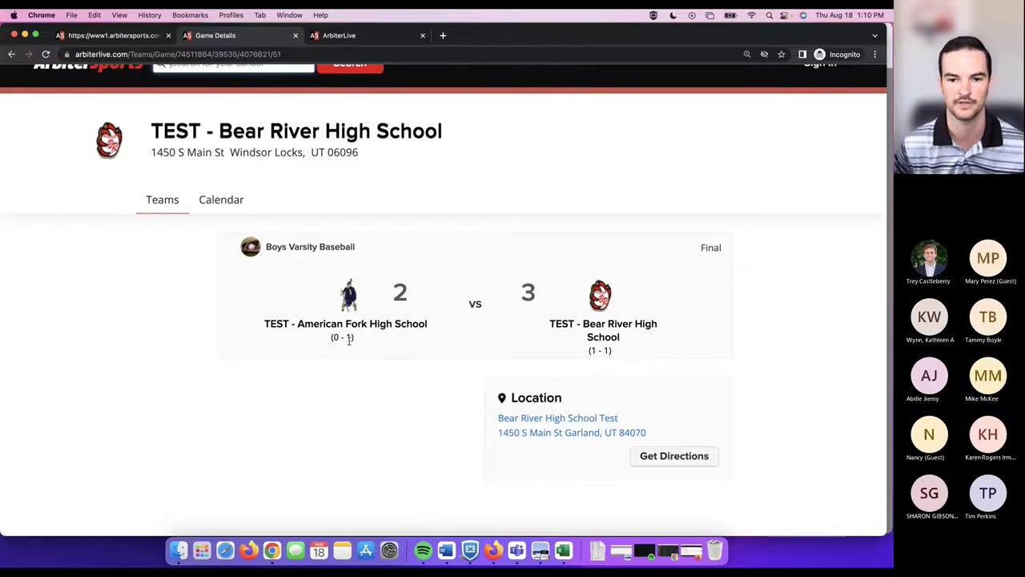
scroll(481, 381, "down", 1)
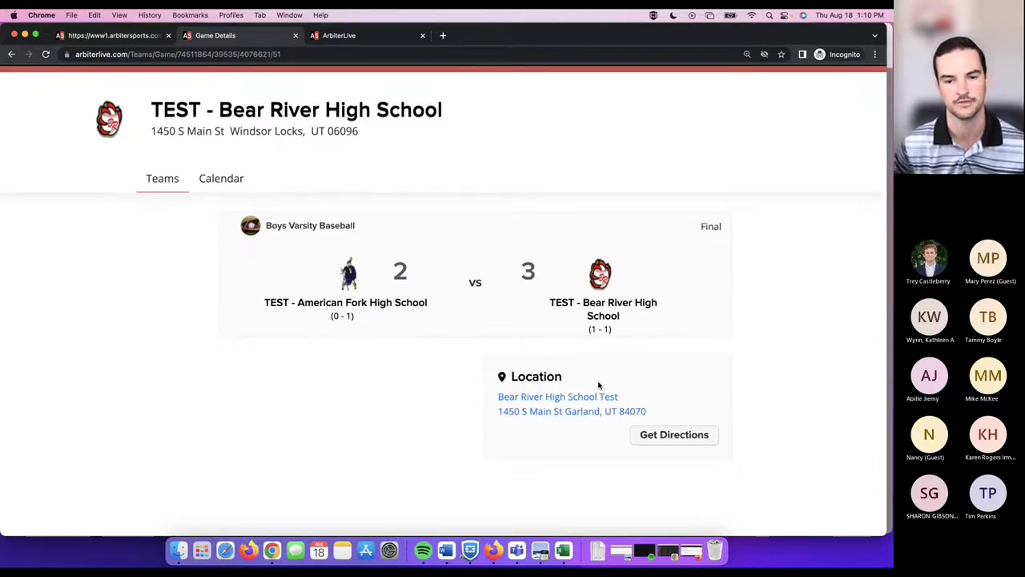
scroll(594, 382, "up", 1)
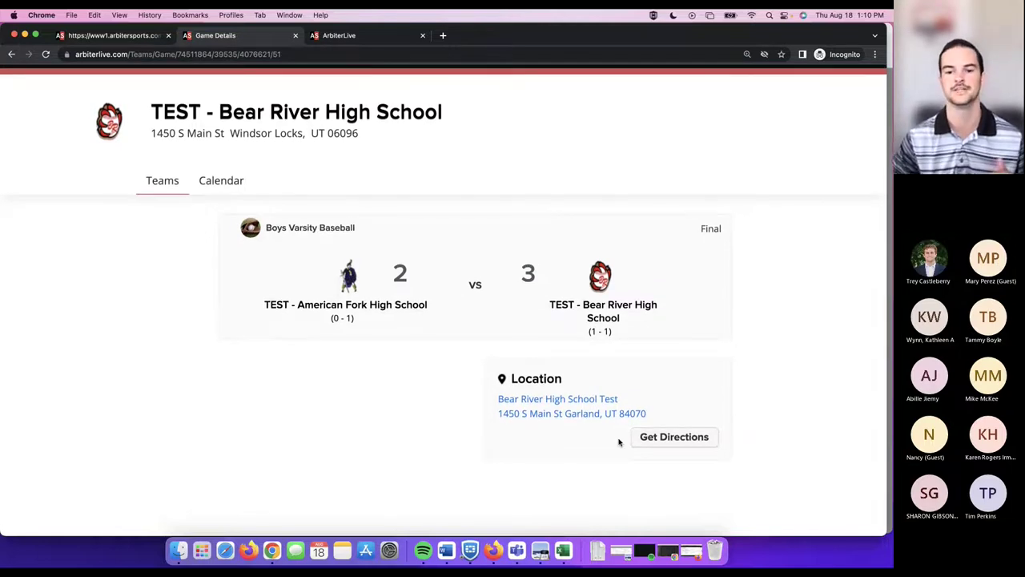